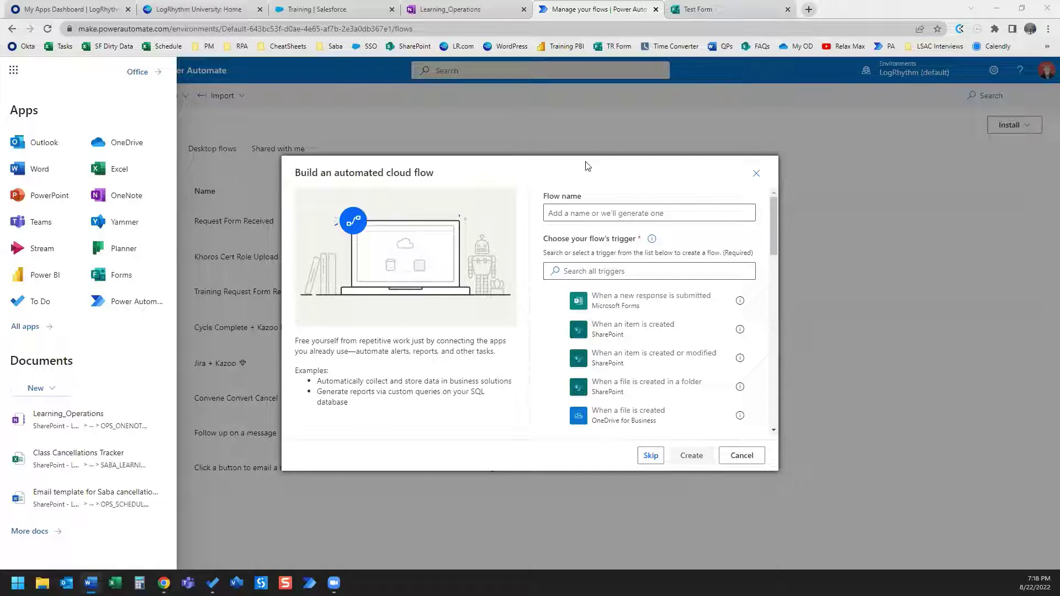
Create a flow named 'Test Form Email Response' using the Forms 'When a new response is submitted' trigger.
click(601, 212)
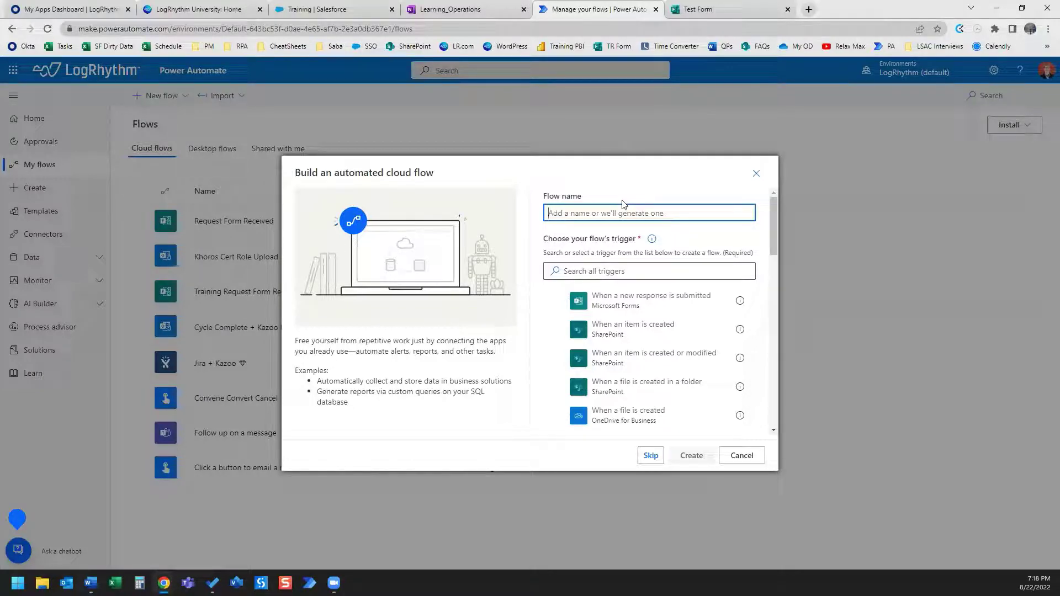
text(Test Form Email Response)
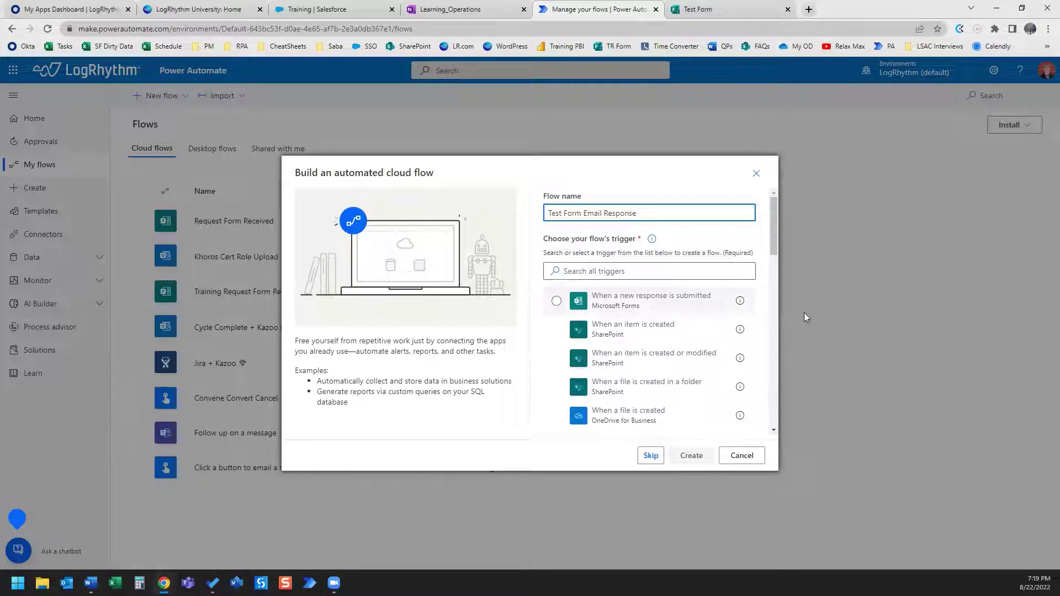
click(734, 272)
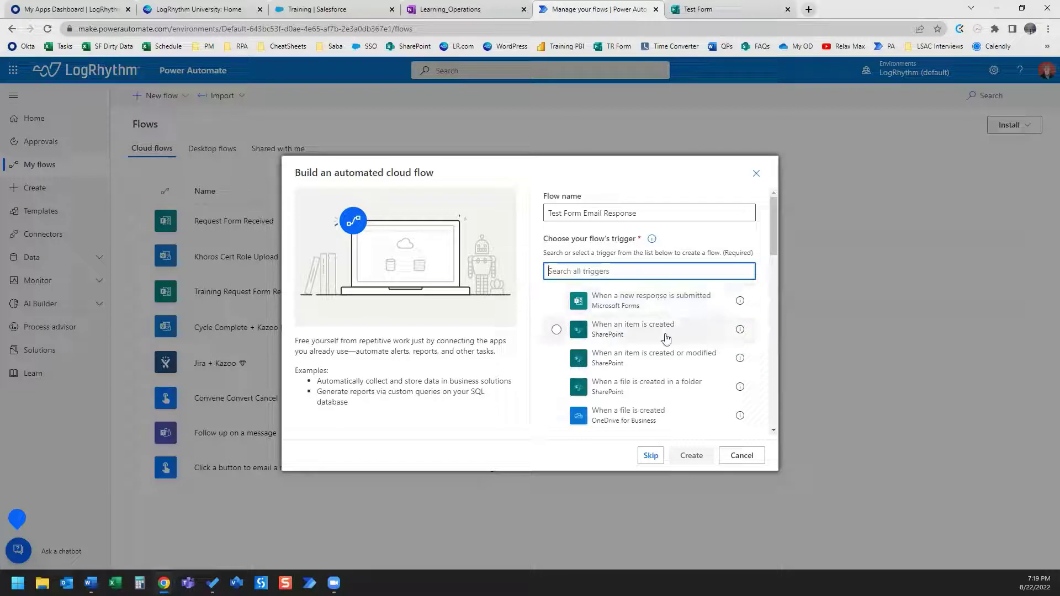
click(650, 305)
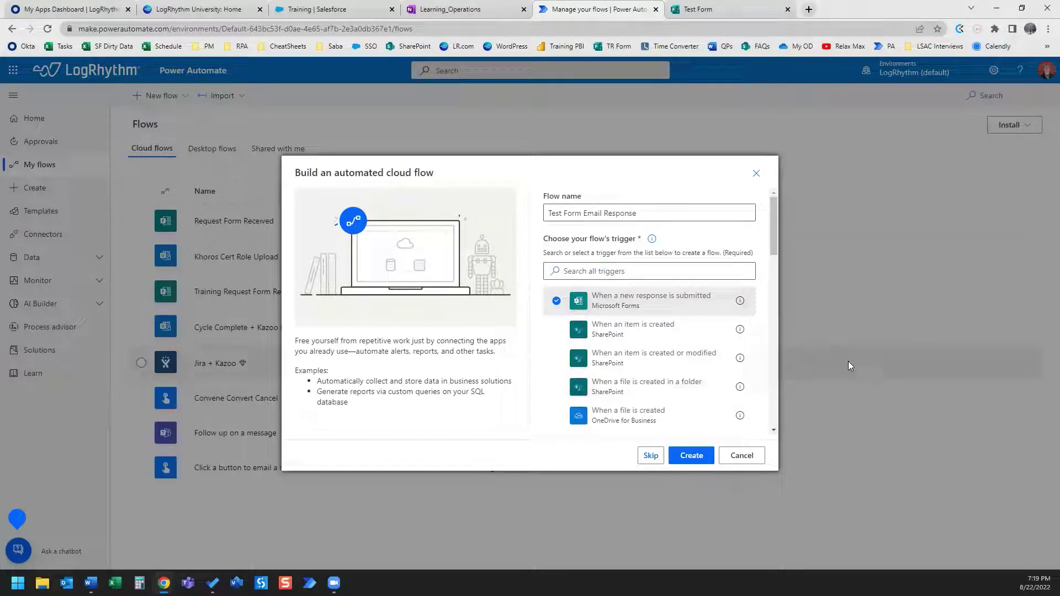
click(691, 456)
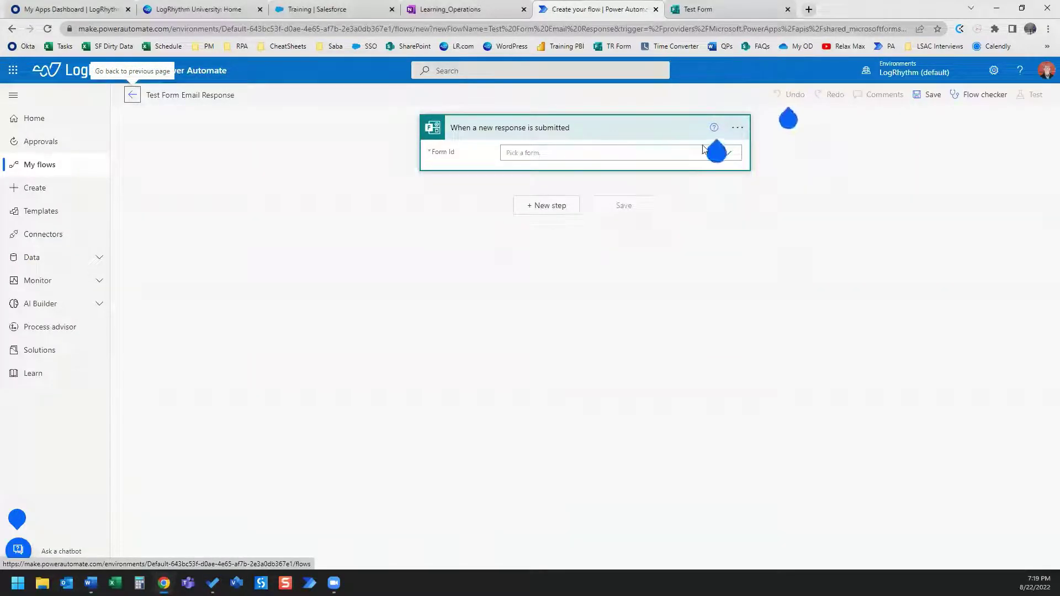
Open the trigger's Form Id list, dismiss the help tip, and reopen the list showing Test Form.
click(729, 154)
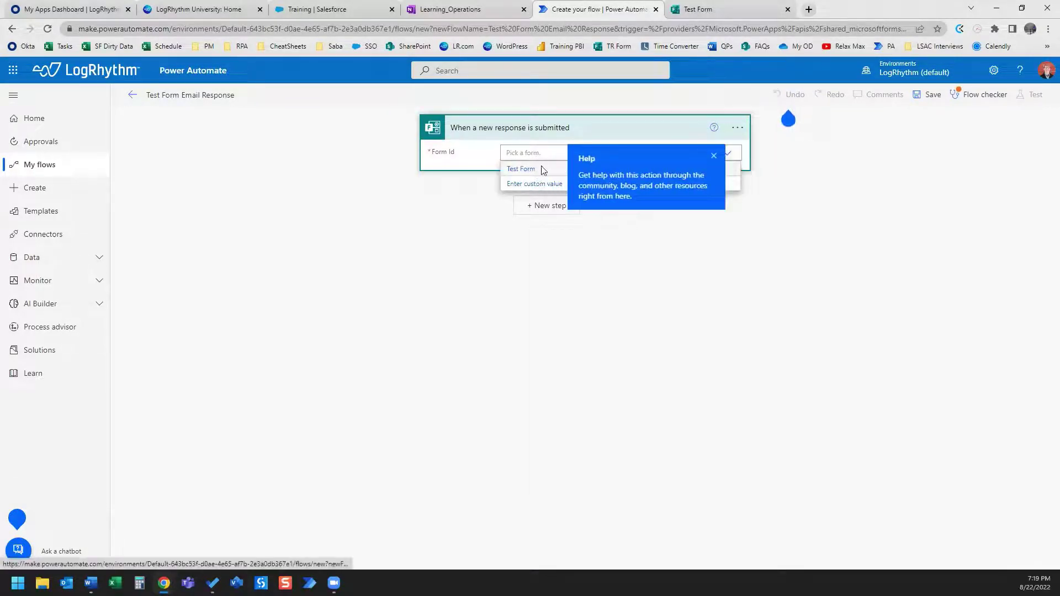
click(541, 170)
click(714, 158)
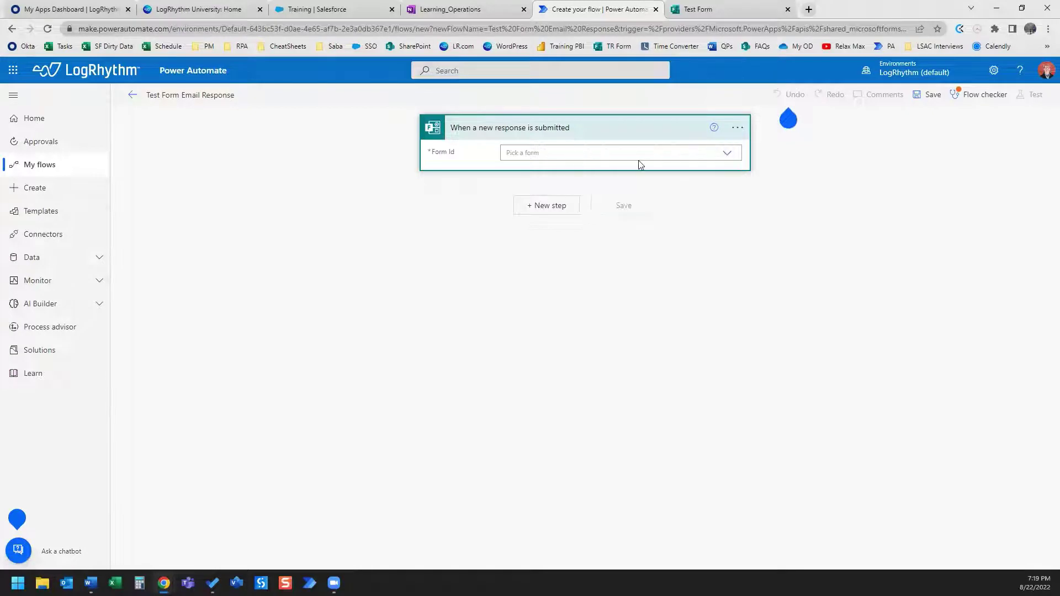
click(730, 155)
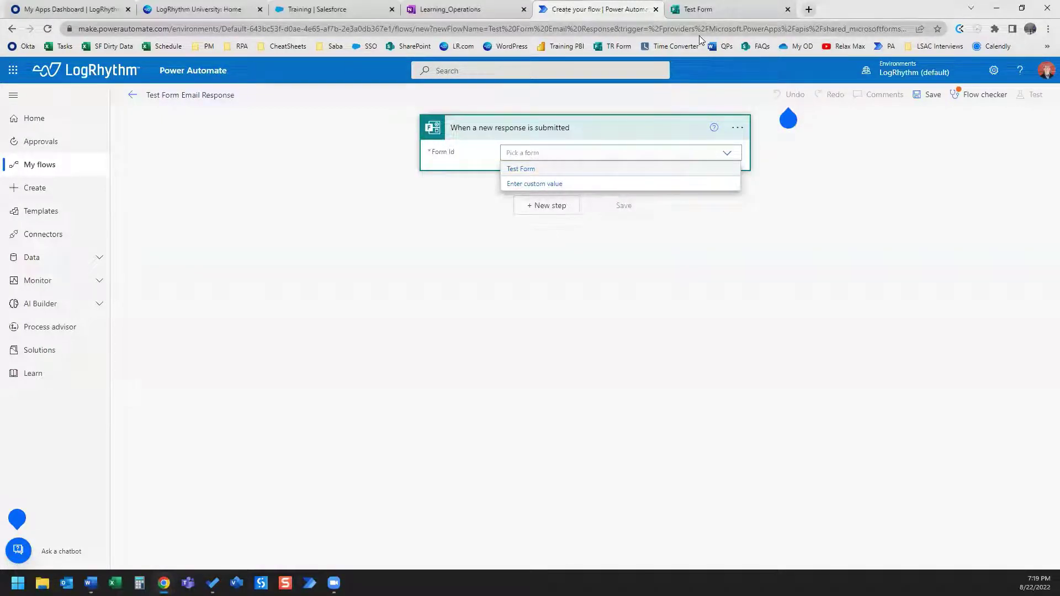
Select the Test Form's ID at the end of its web address in Microsoft Forms.
click(722, 11)
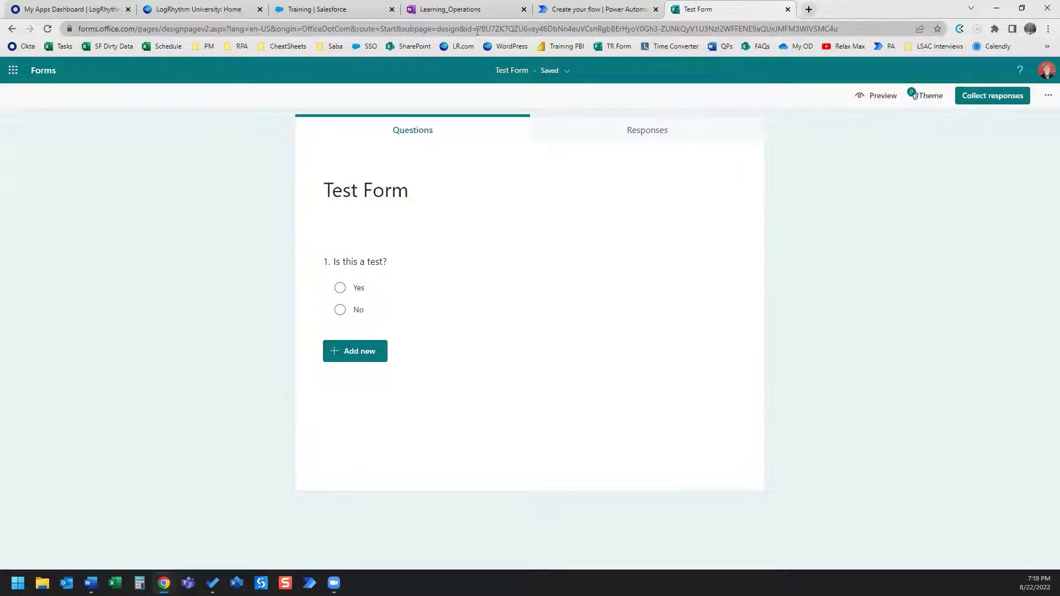
drag(478, 29, 839, 32)
key(ctrl+c)
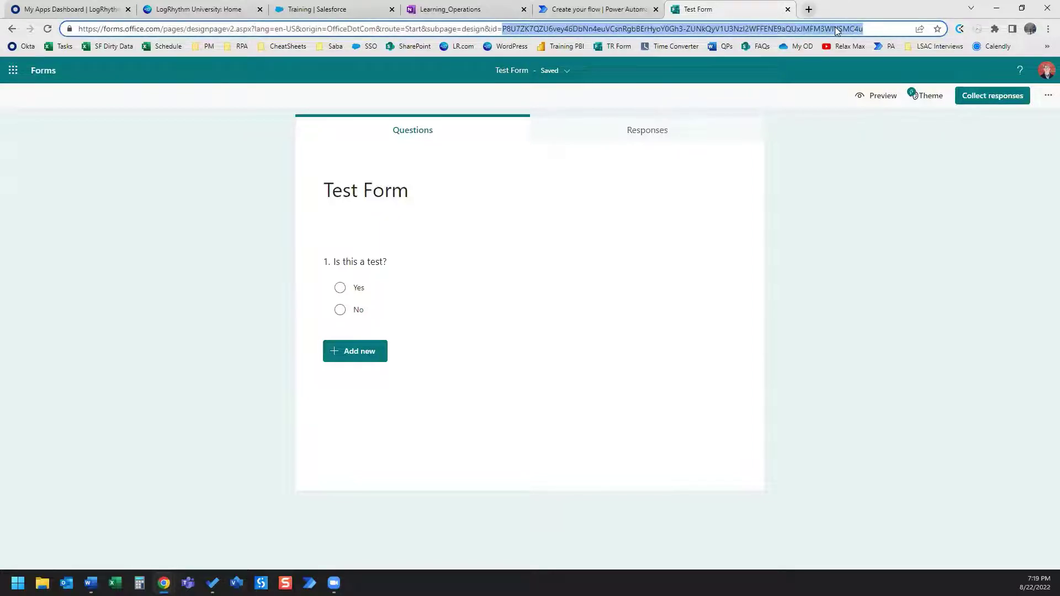
Paste the Test Form's ID into the trigger's Form Id as a custom value.
click(643, 11)
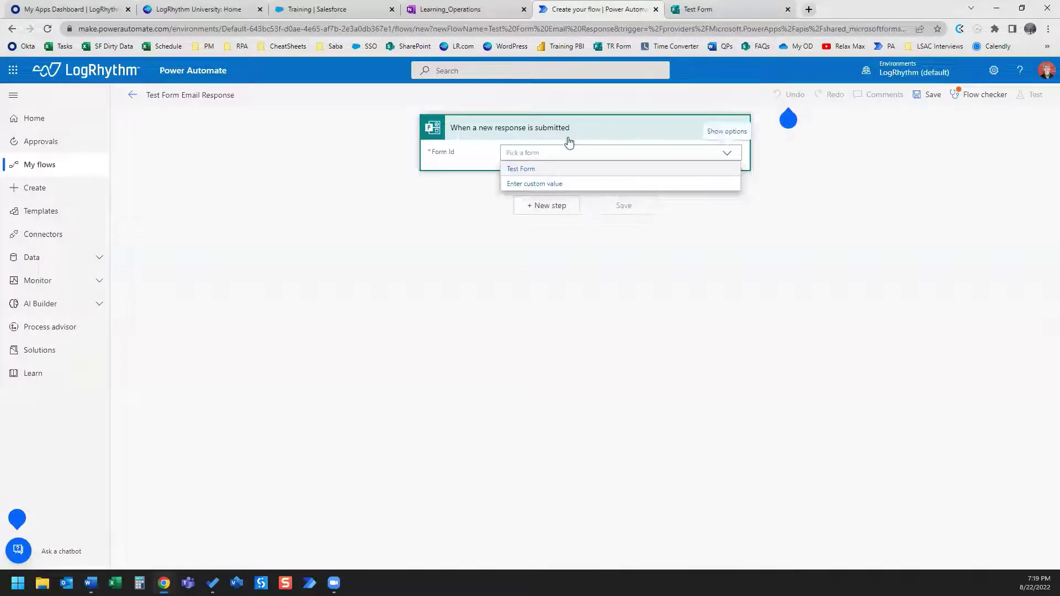
click(554, 183)
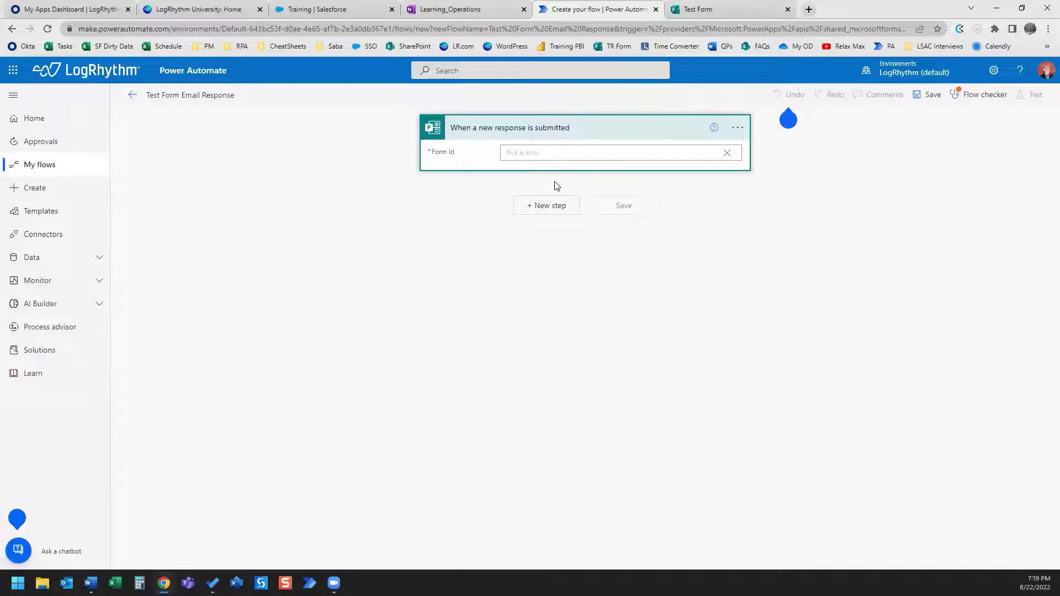
key(ctrl+v)
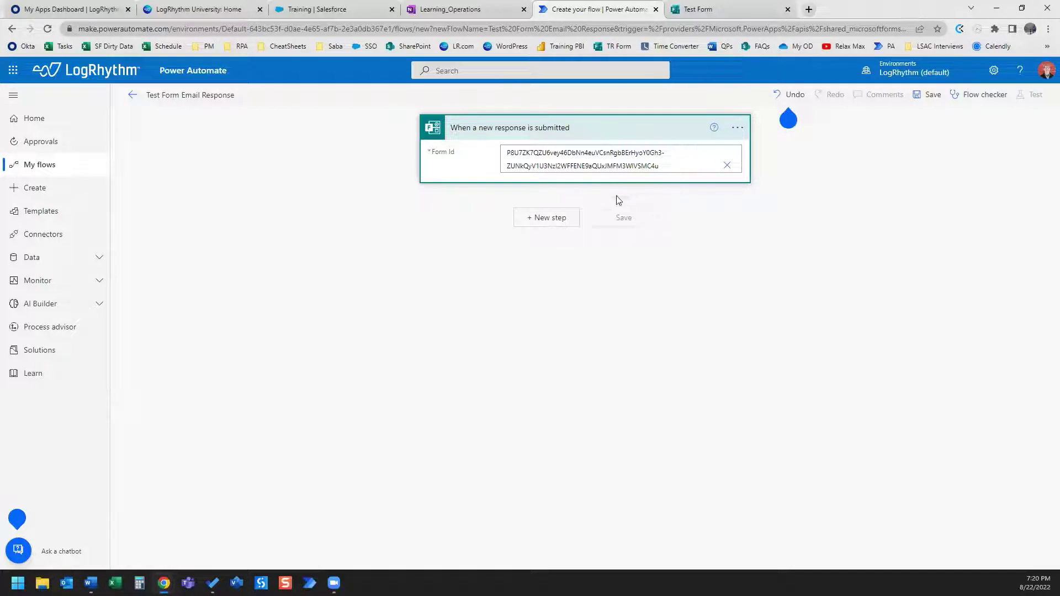
click(724, 222)
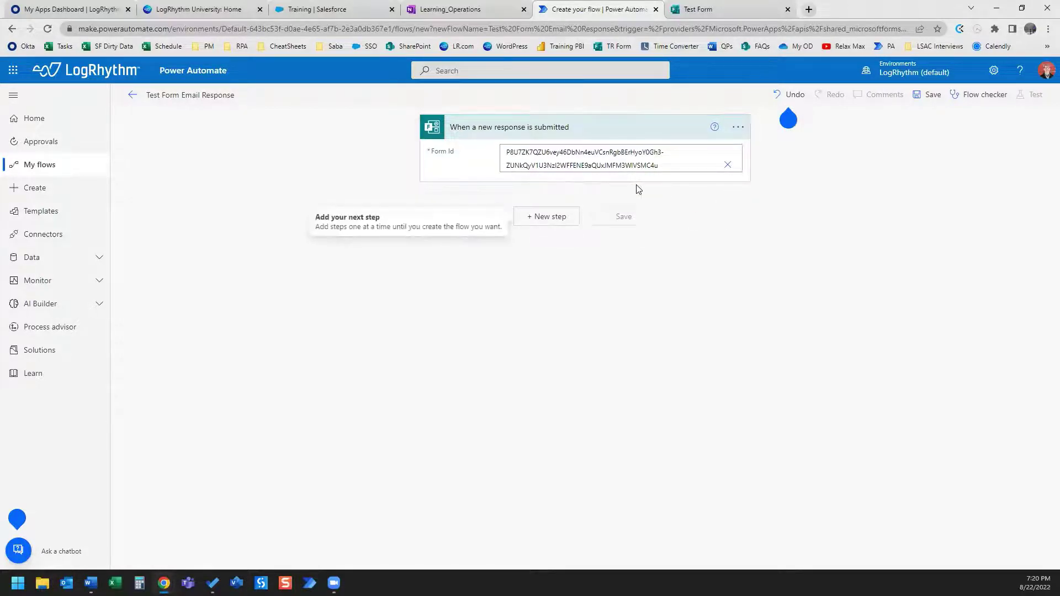
click(483, 173)
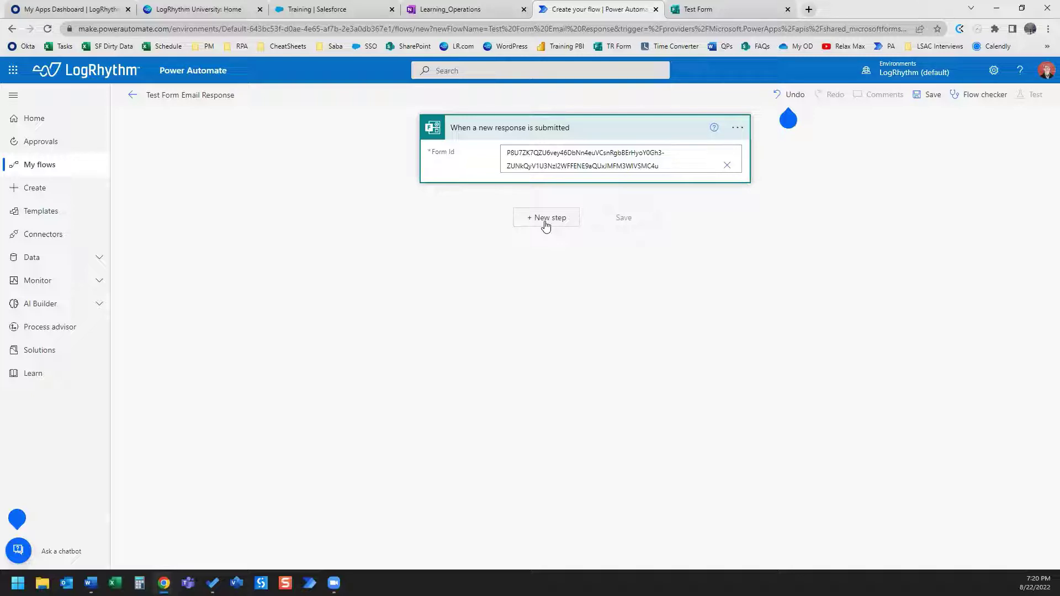
click(718, 10)
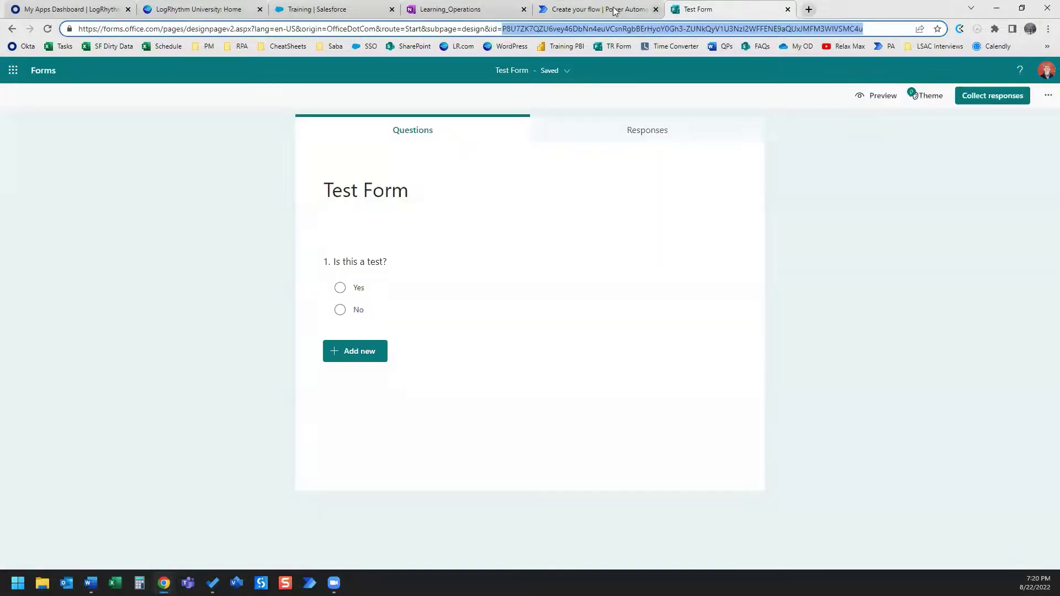
click(624, 11)
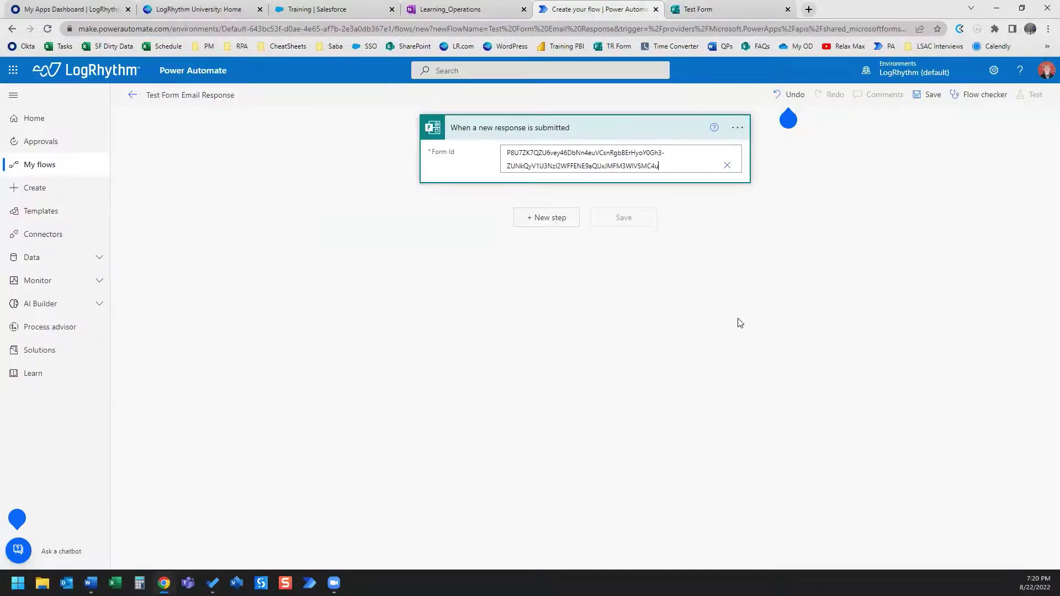
Add an Office 365 Outlook 'Send an email (V2)' action after the Forms trigger.
click(546, 218)
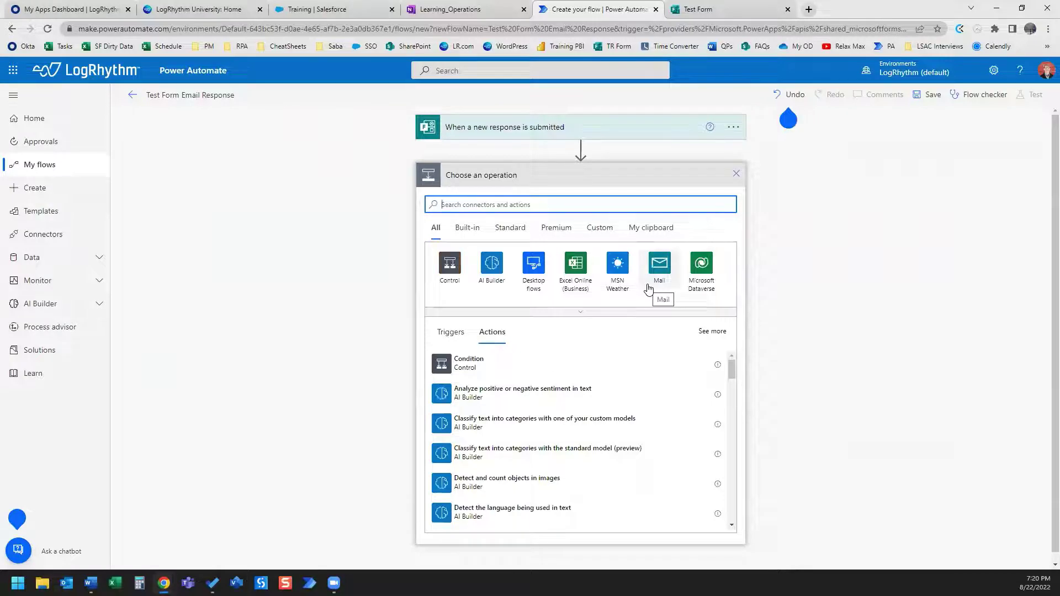
text(send an email)
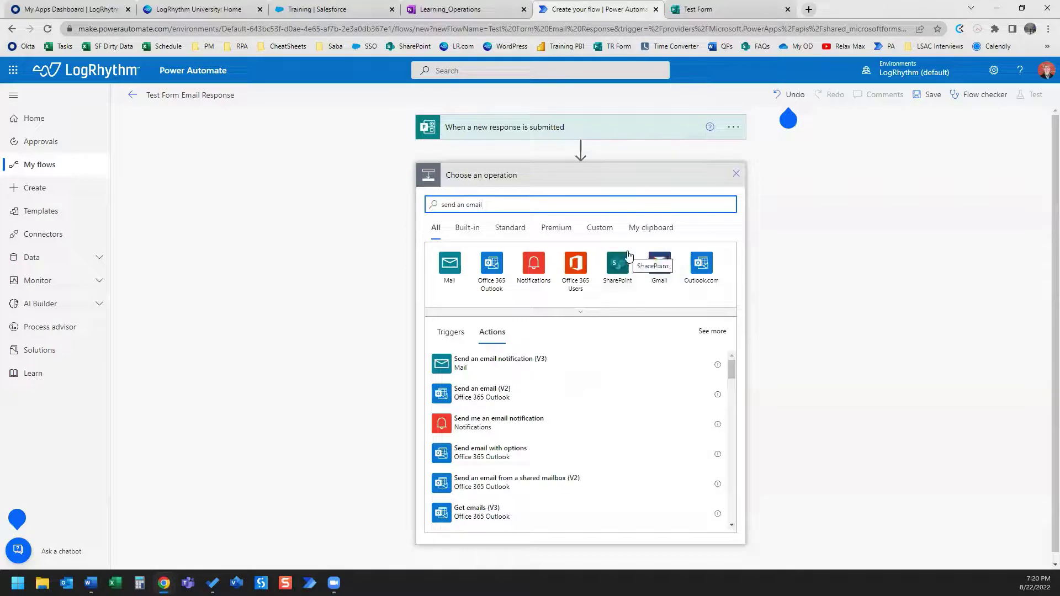
click(520, 397)
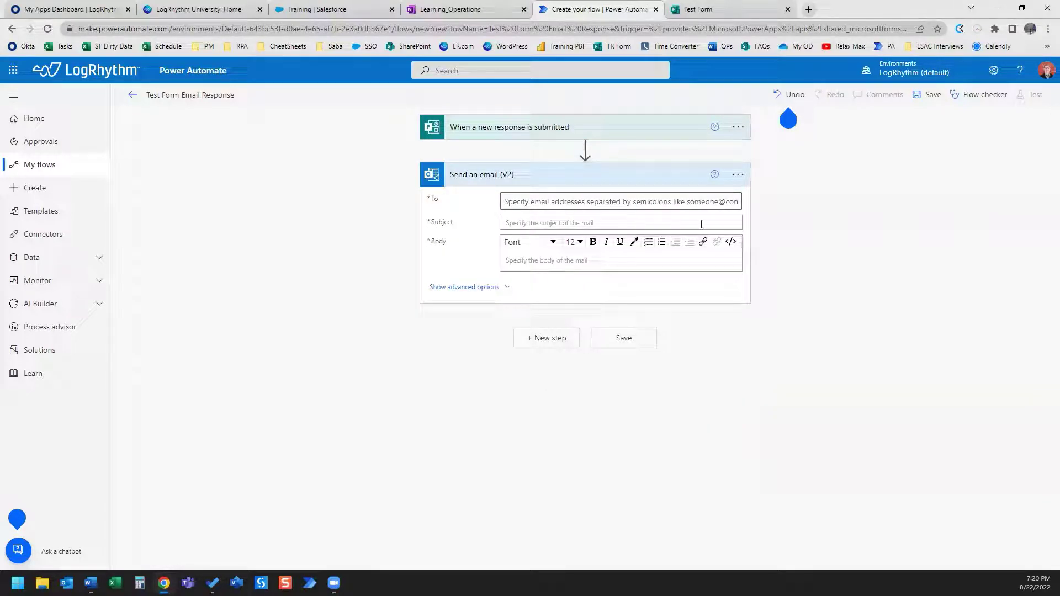
Address the email to the suggested contact with subject 'New Request Form Submission Received'.
click(697, 204)
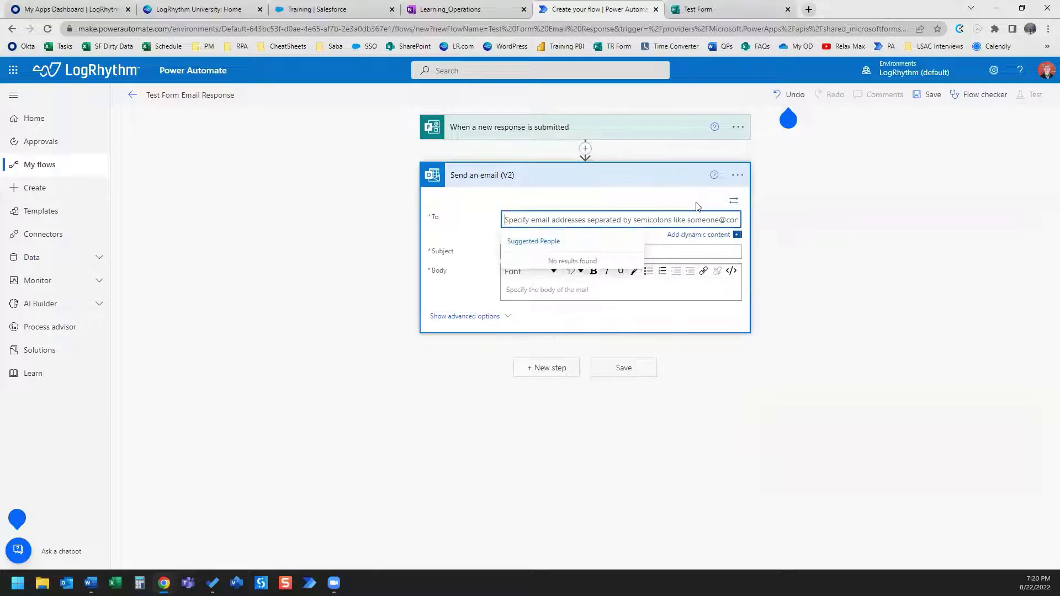
text(jeremy)
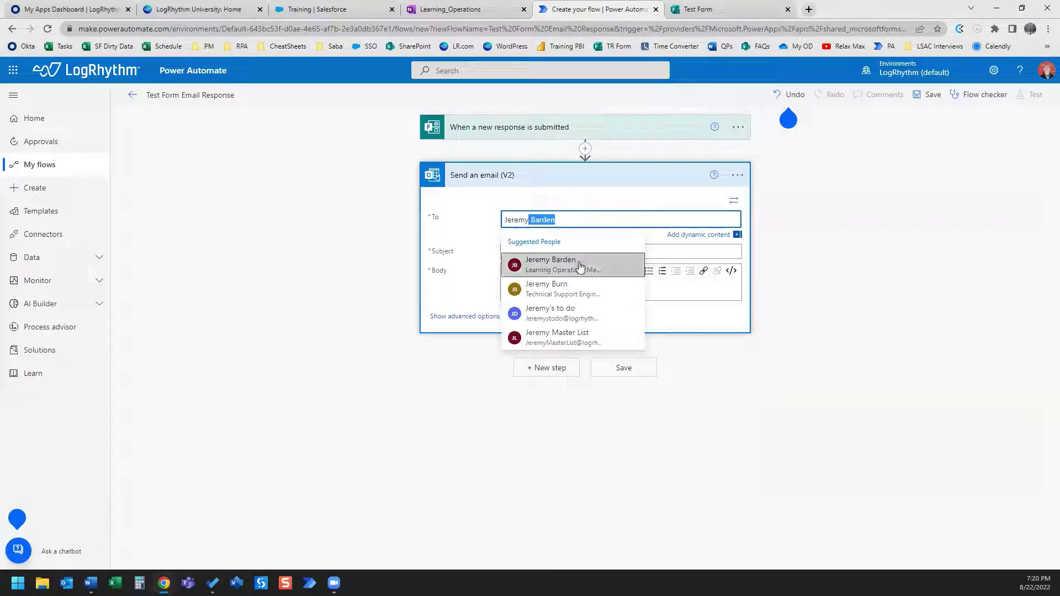
click(577, 262)
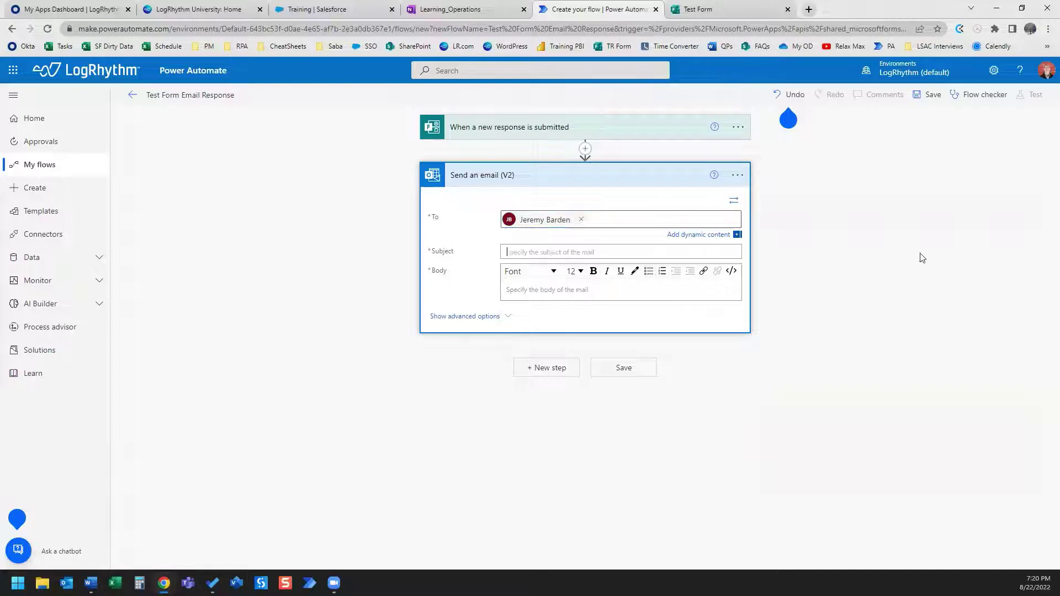
click(554, 252)
text(New)
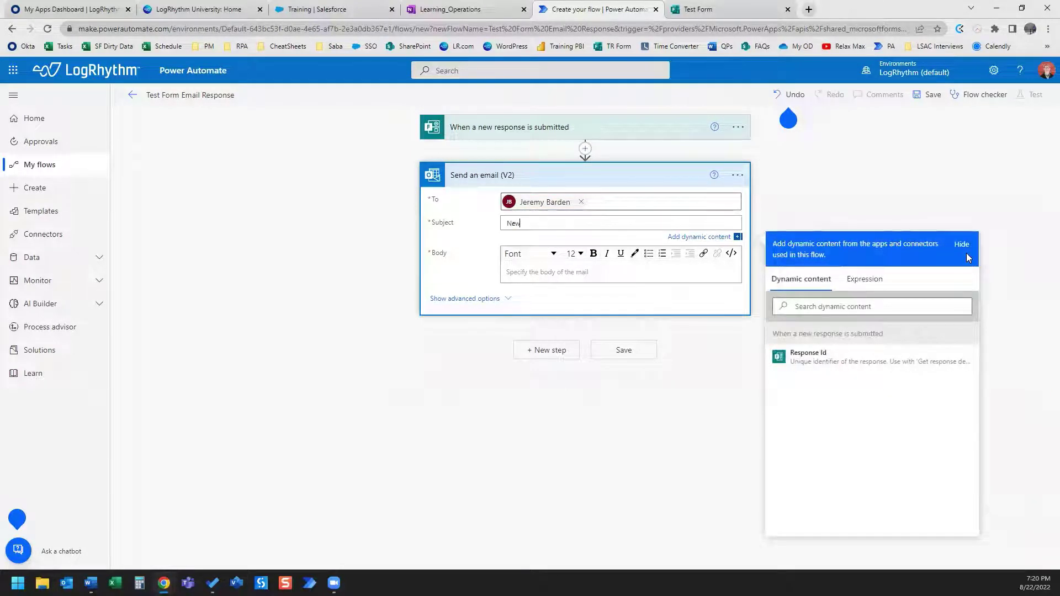
text( Request Form )
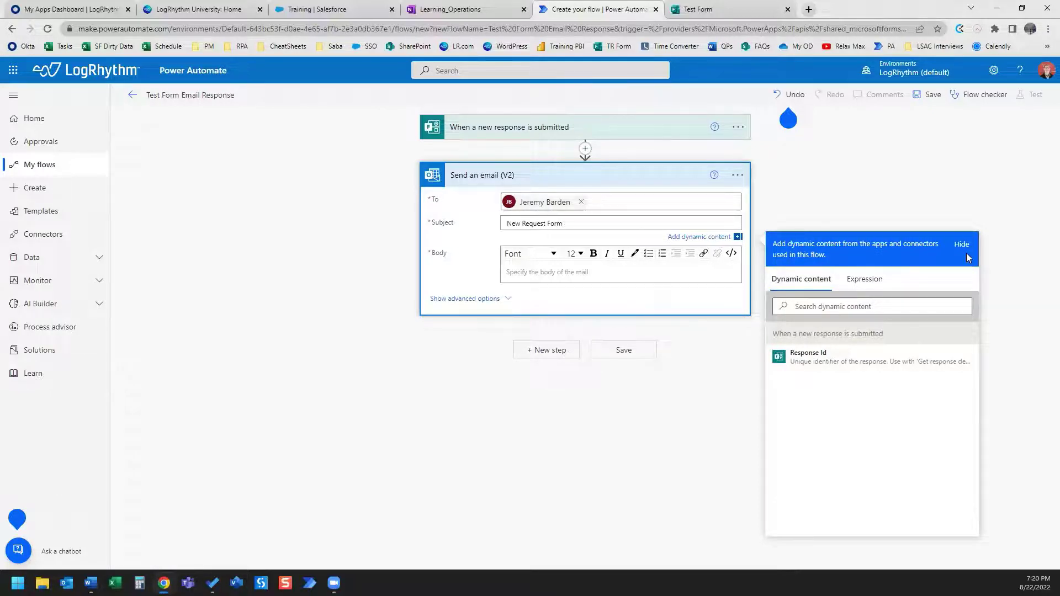
text(Submission Received)
click(547, 273)
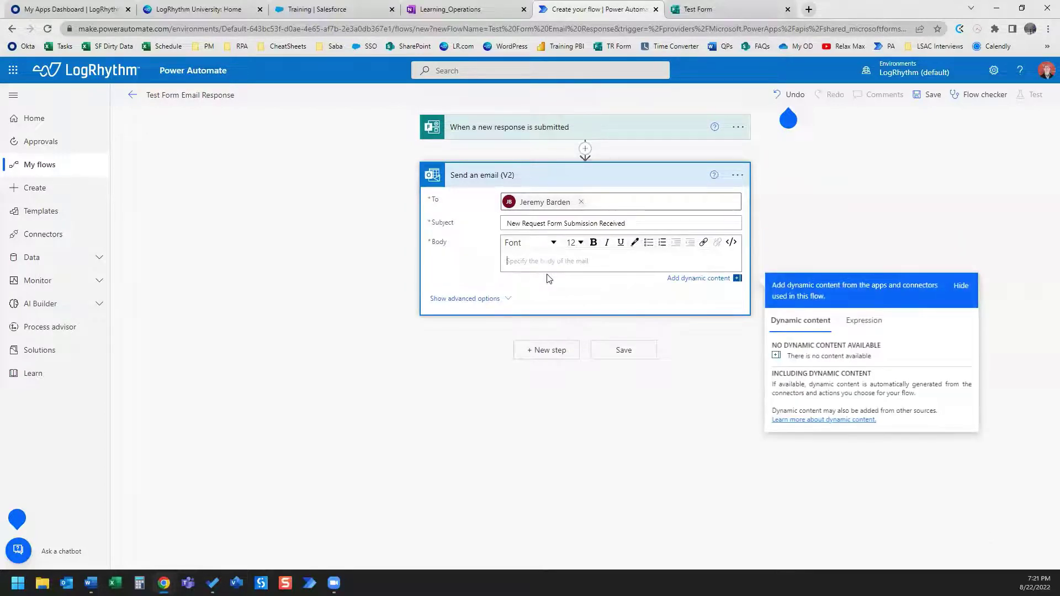
Open Test Form's Responses page showing 0 responses and copy its web address.
click(709, 10)
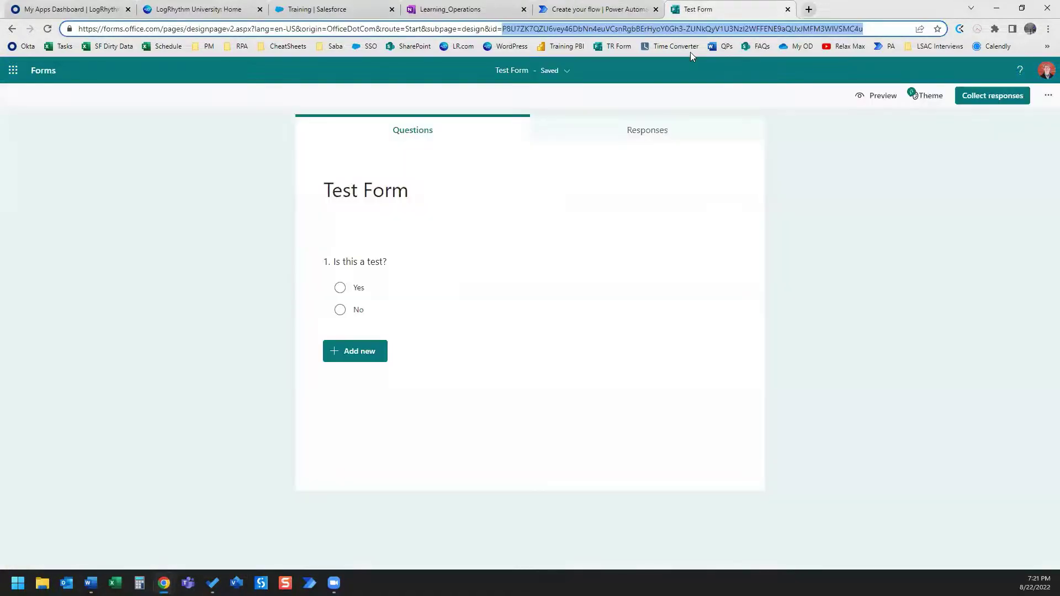
click(647, 133)
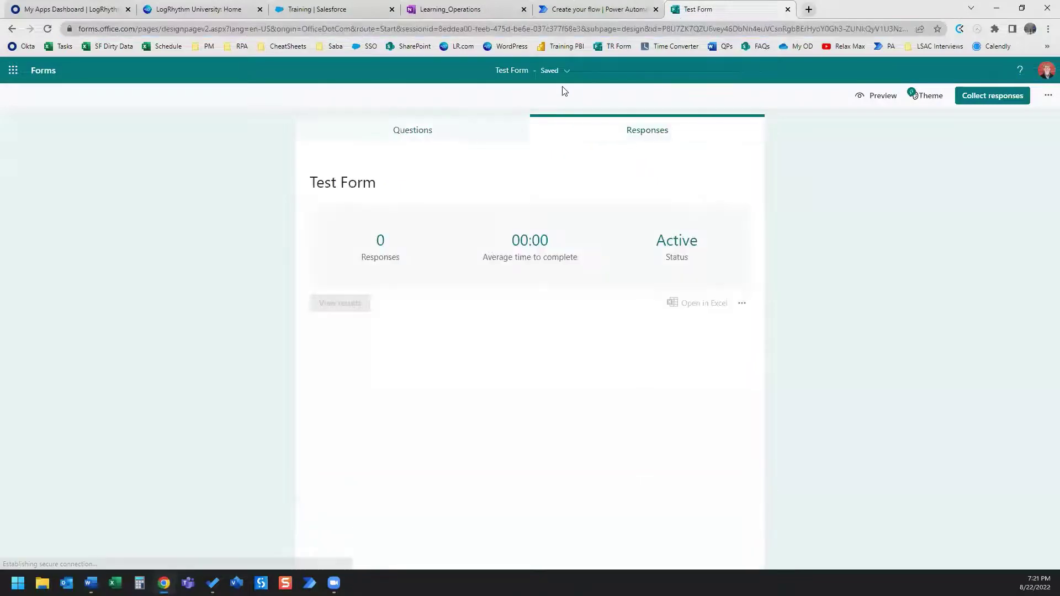
click(481, 33)
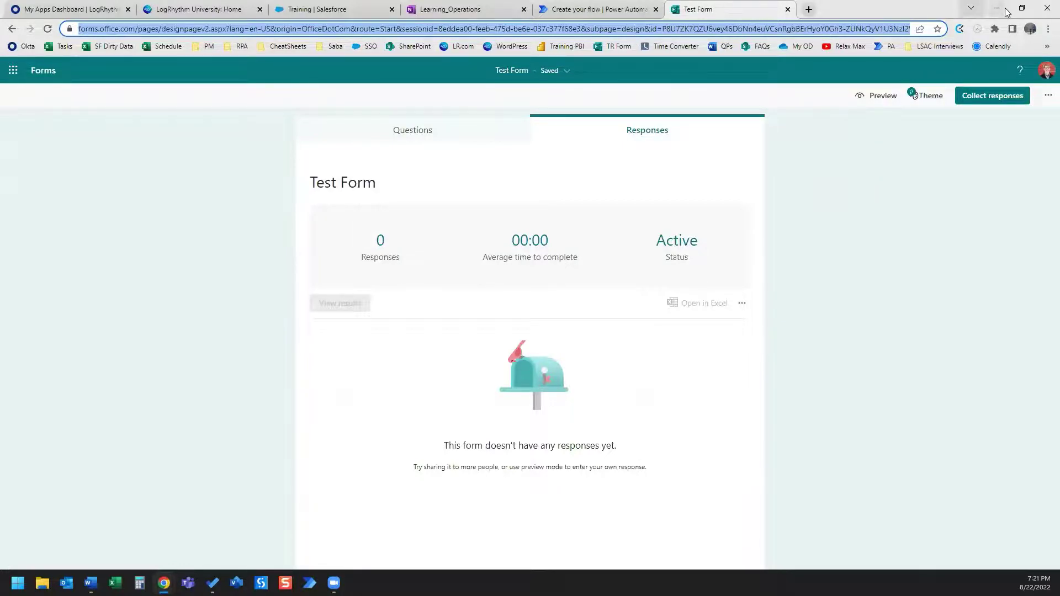
click(1022, 7)
Paste the Forms responses link into the email body and save the flow.
click(572, 55)
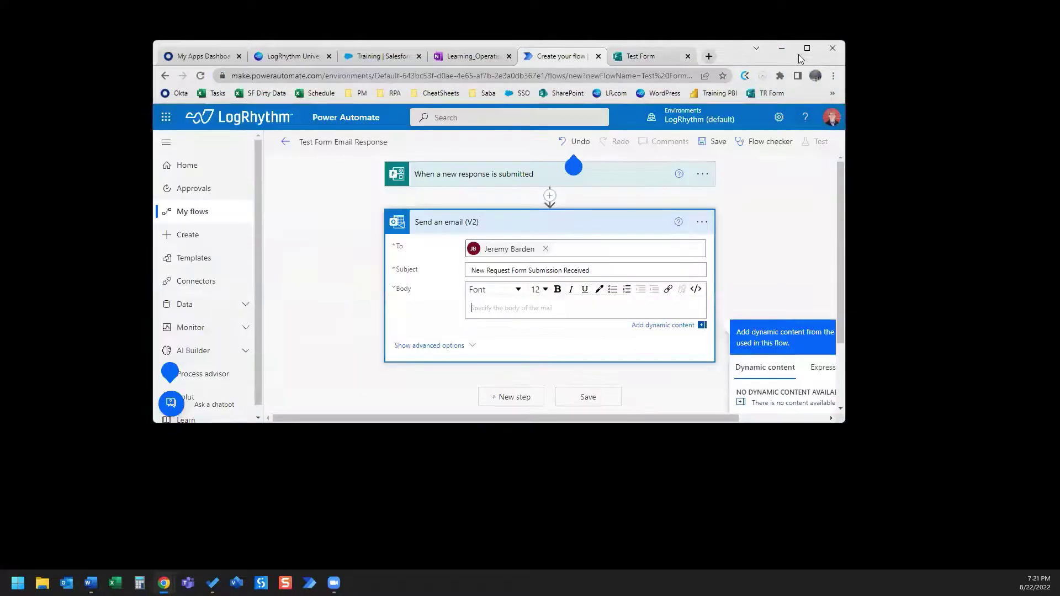
click(800, 50)
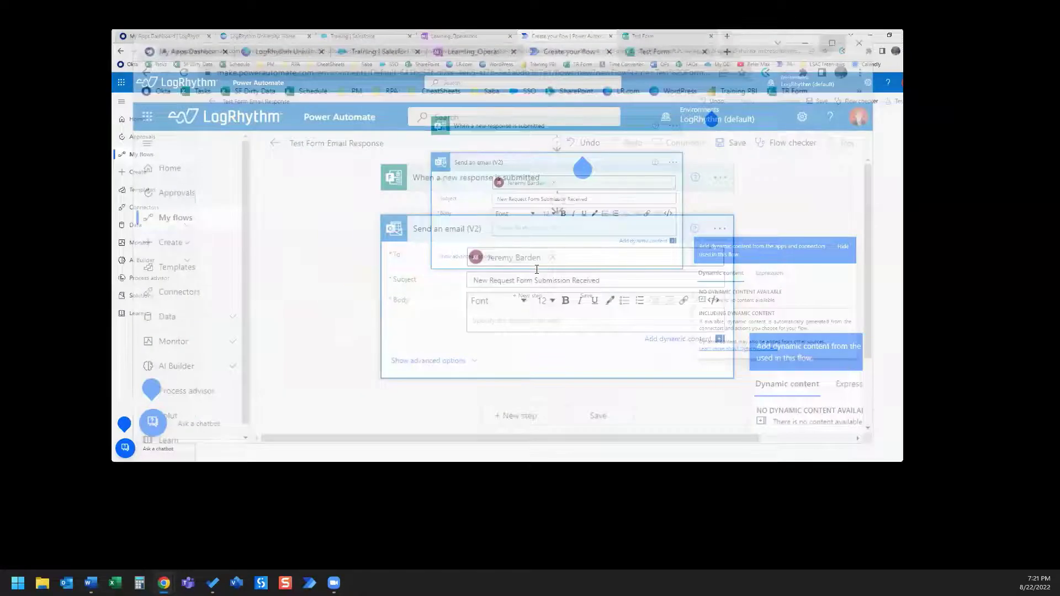
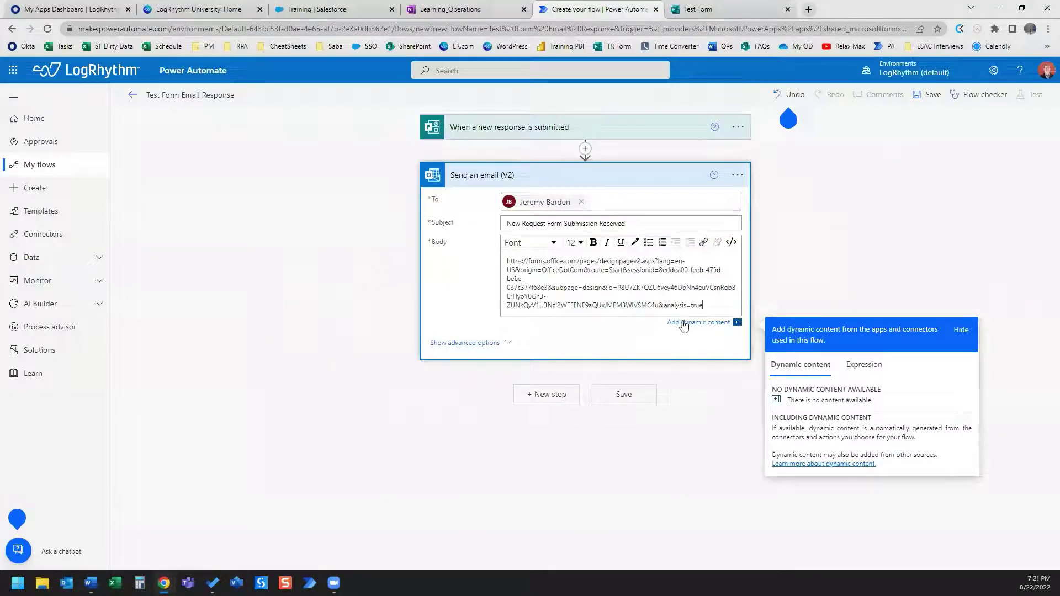
click(645, 397)
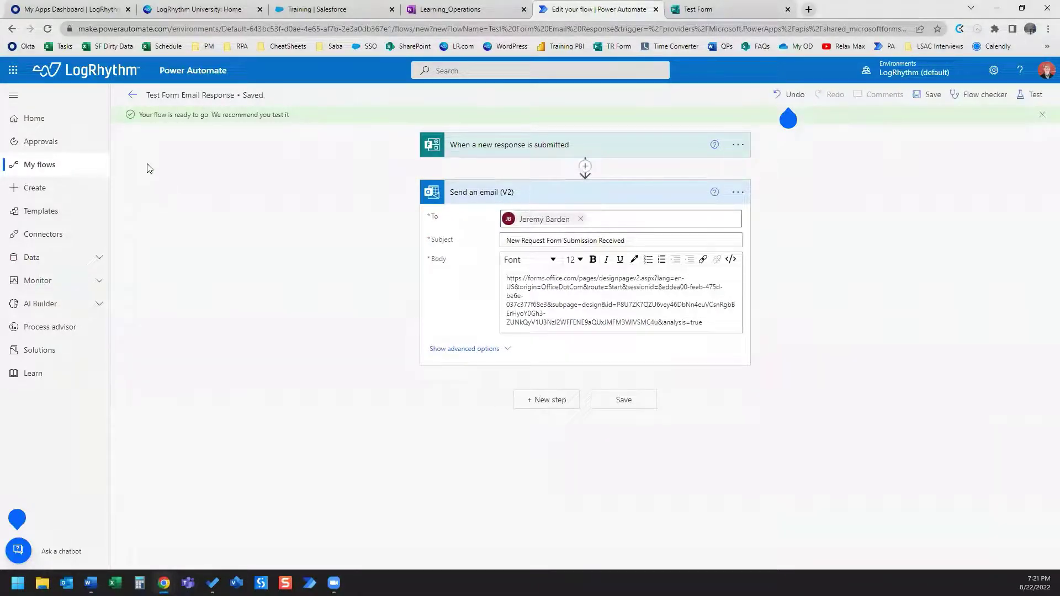
click(132, 95)
Preview Test Form and submit a response answering Yes to 'Is this a test?'.
click(705, 10)
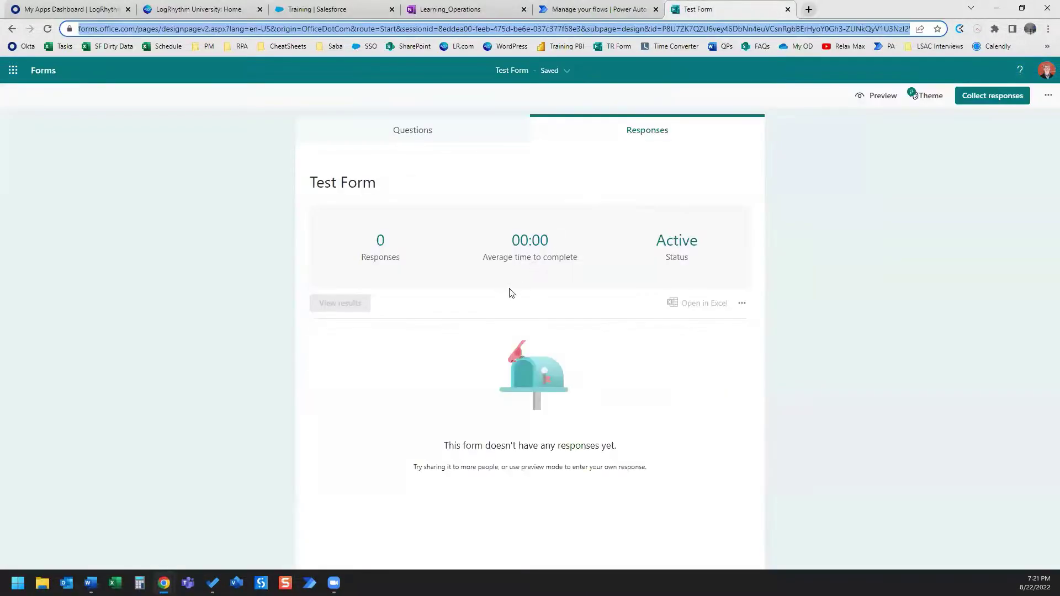
click(427, 135)
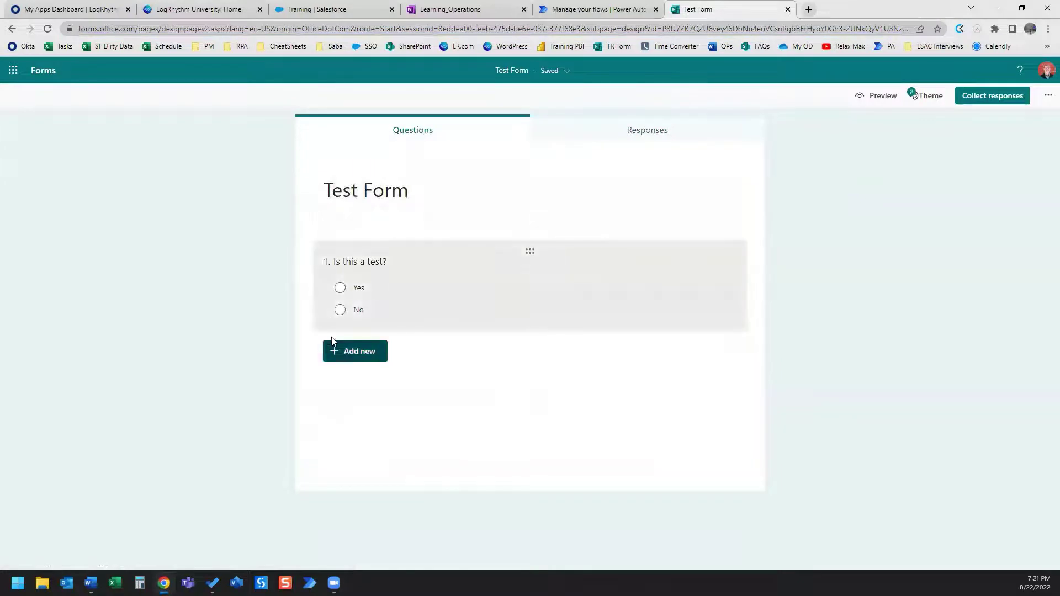
click(344, 296)
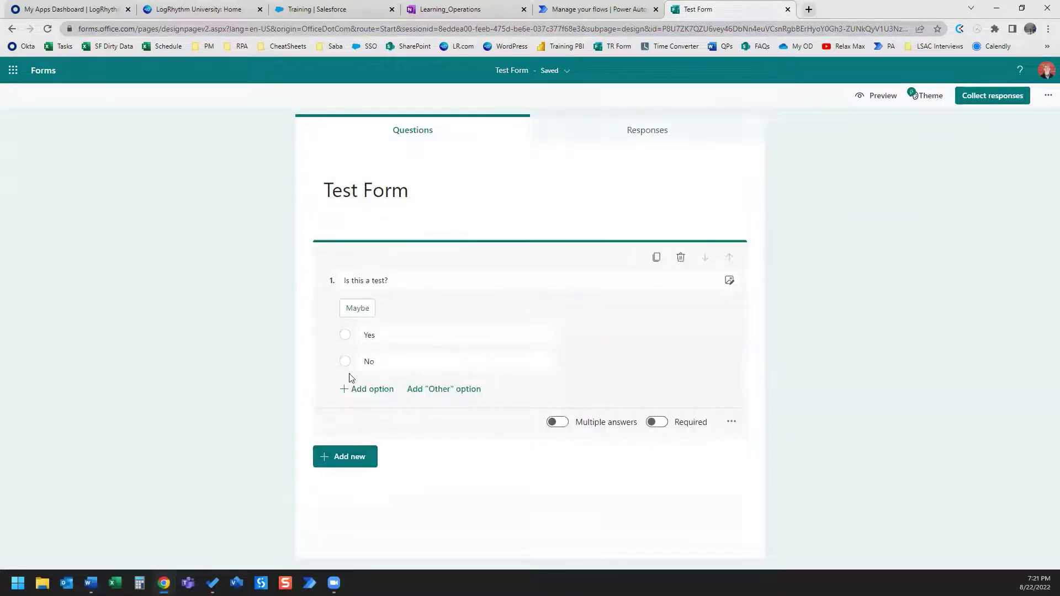
click(883, 95)
click(335, 267)
click(343, 334)
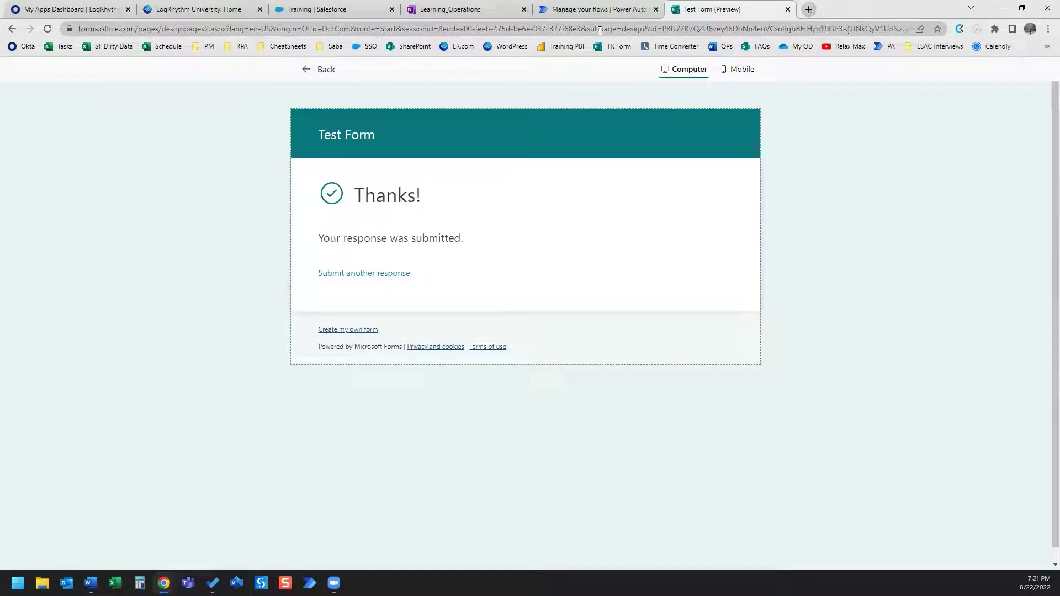
click(639, 14)
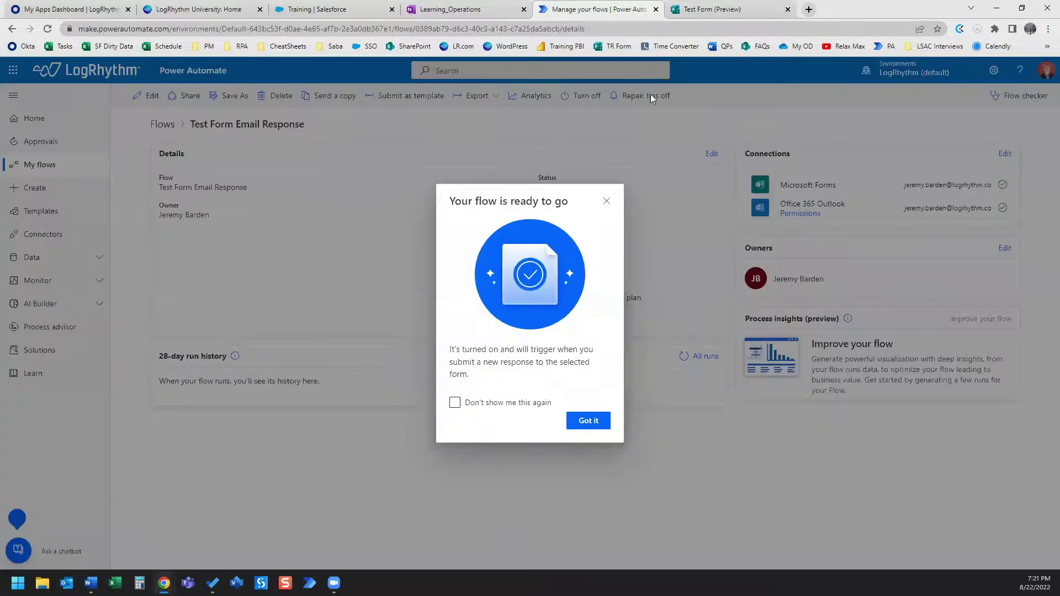
Dismiss the flow-ready notice and refresh the run history to show one Succeeded run.
click(598, 422)
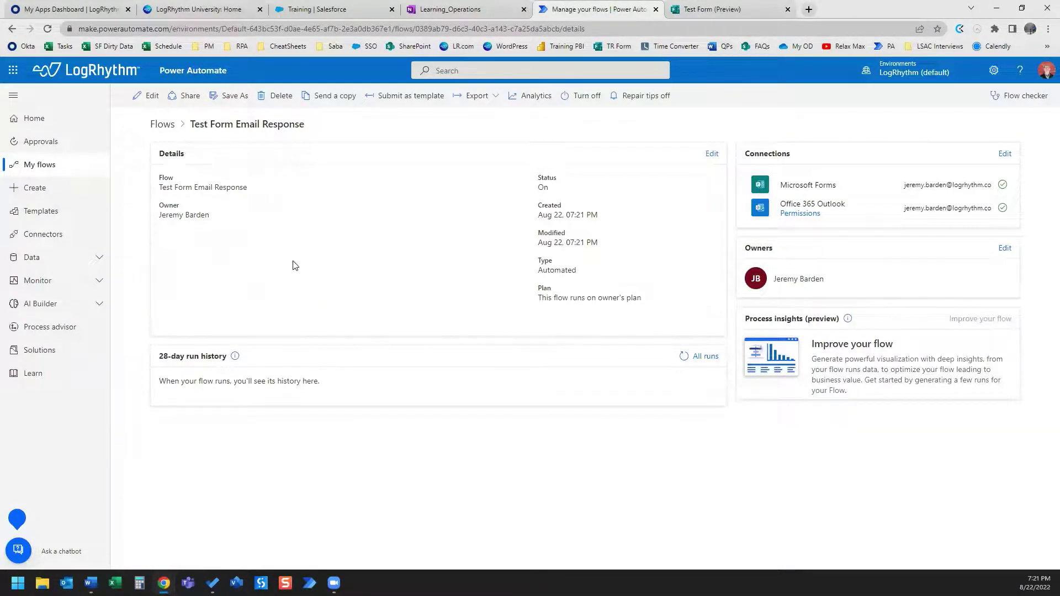
click(686, 358)
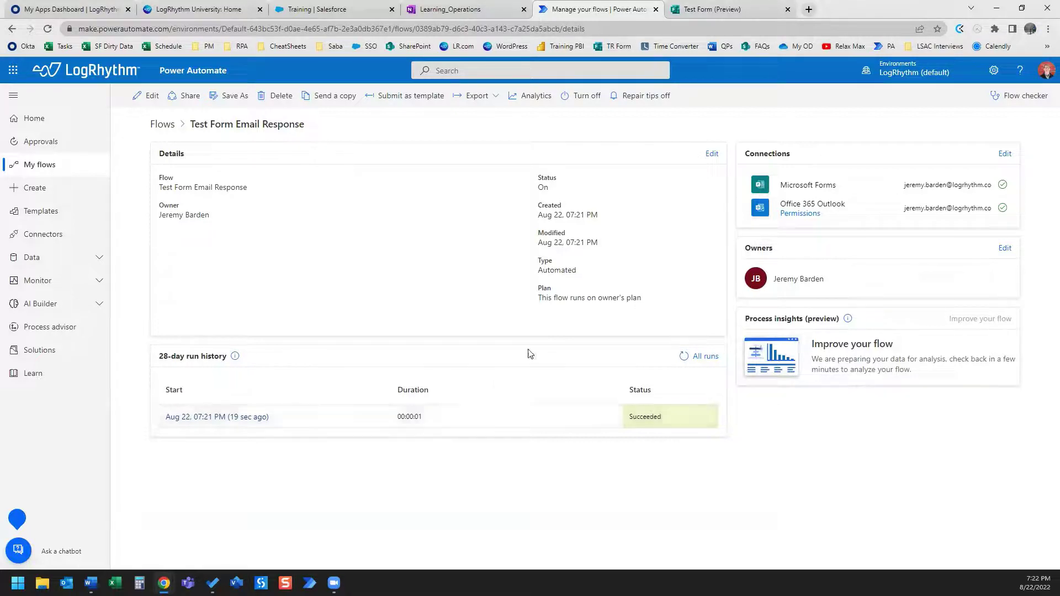
Return to the Test Form editor and enable 'Get email notification of each response' in Settings.
click(717, 9)
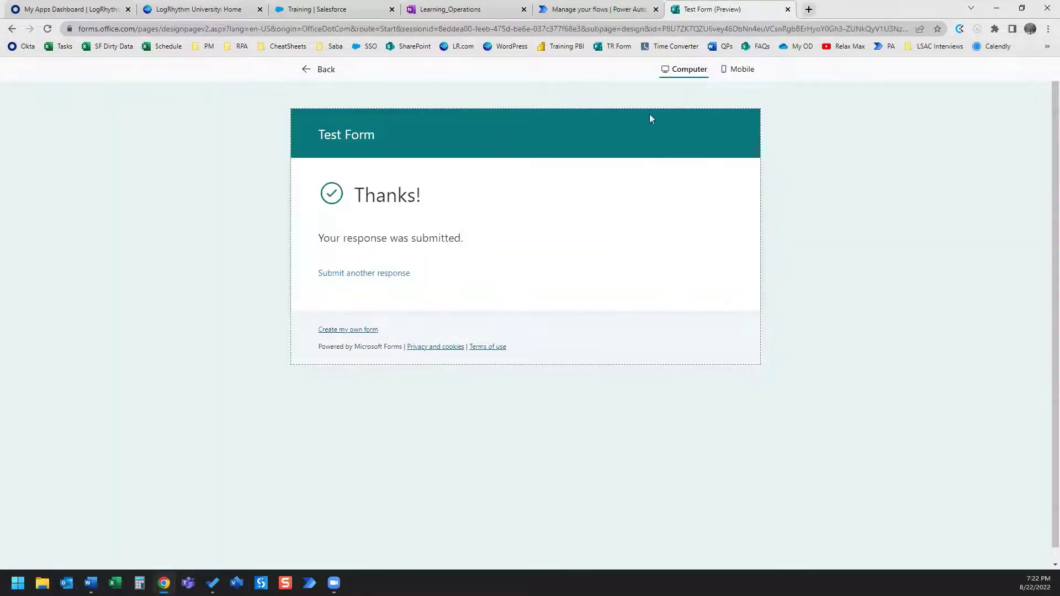
click(307, 70)
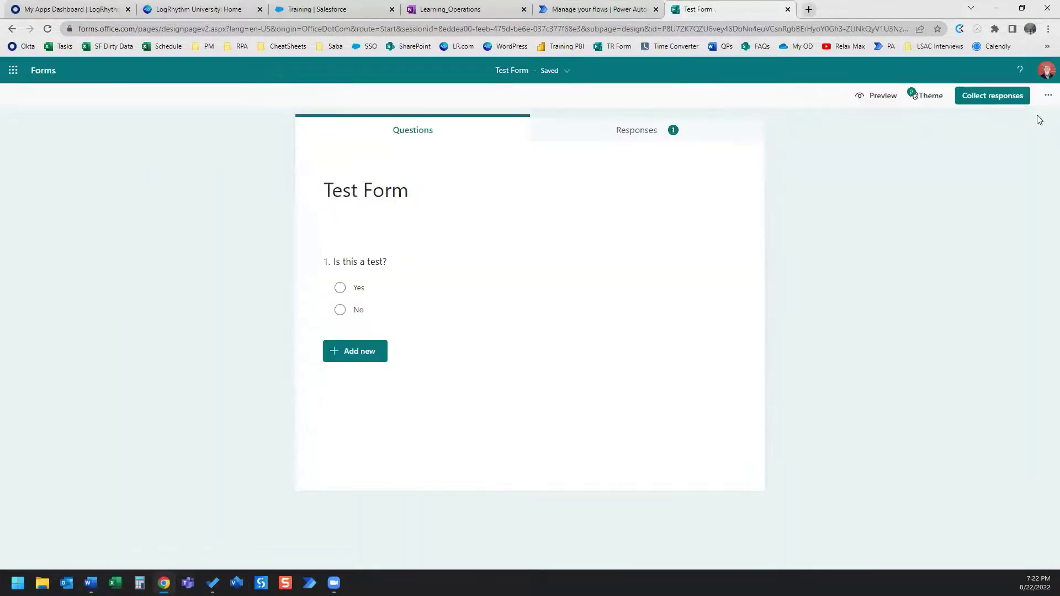
click(1047, 95)
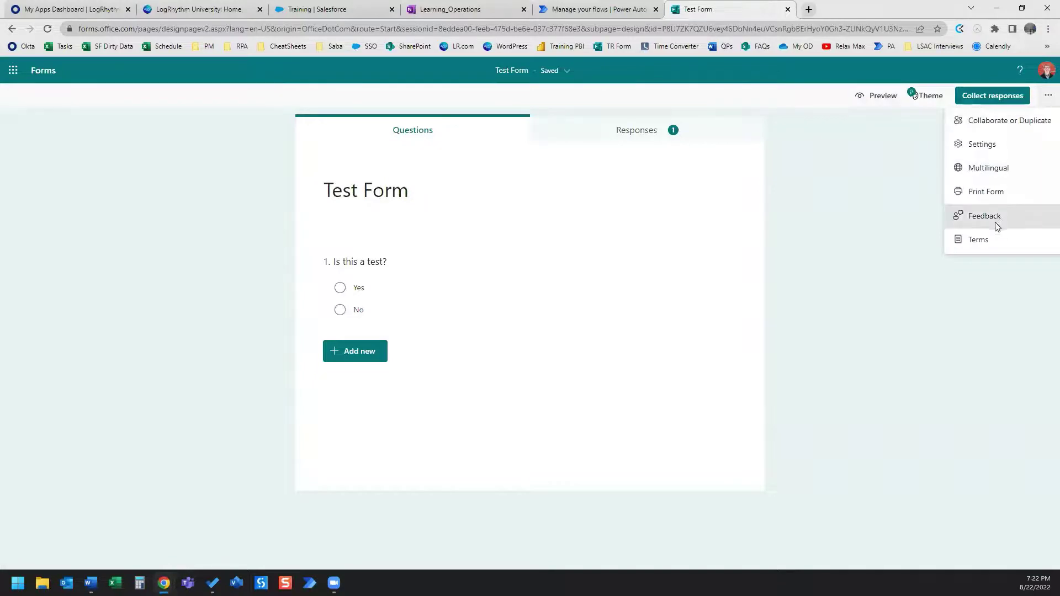
click(983, 144)
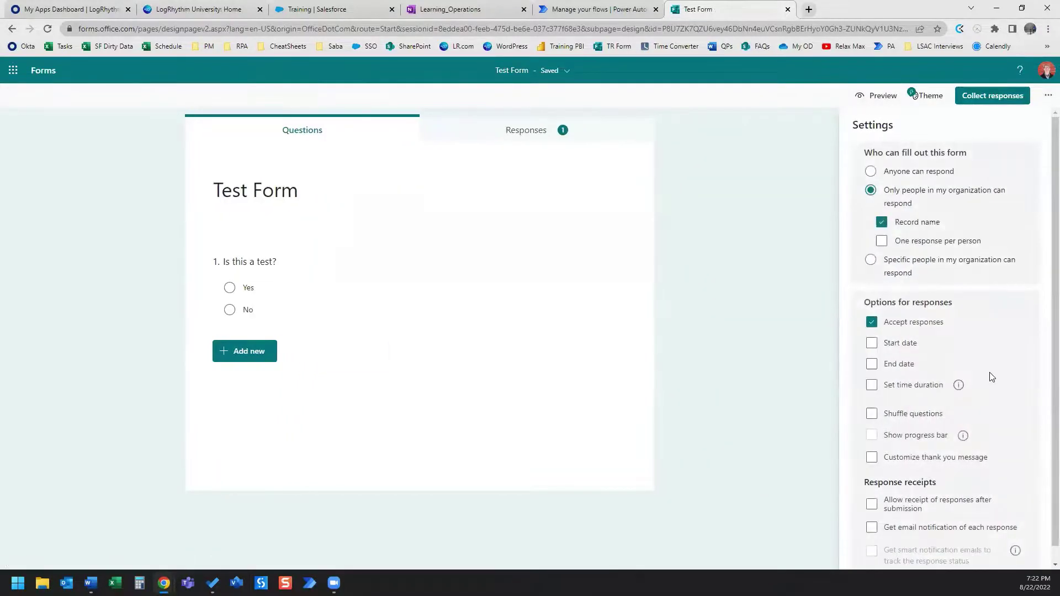
scroll(990, 384, down, 1)
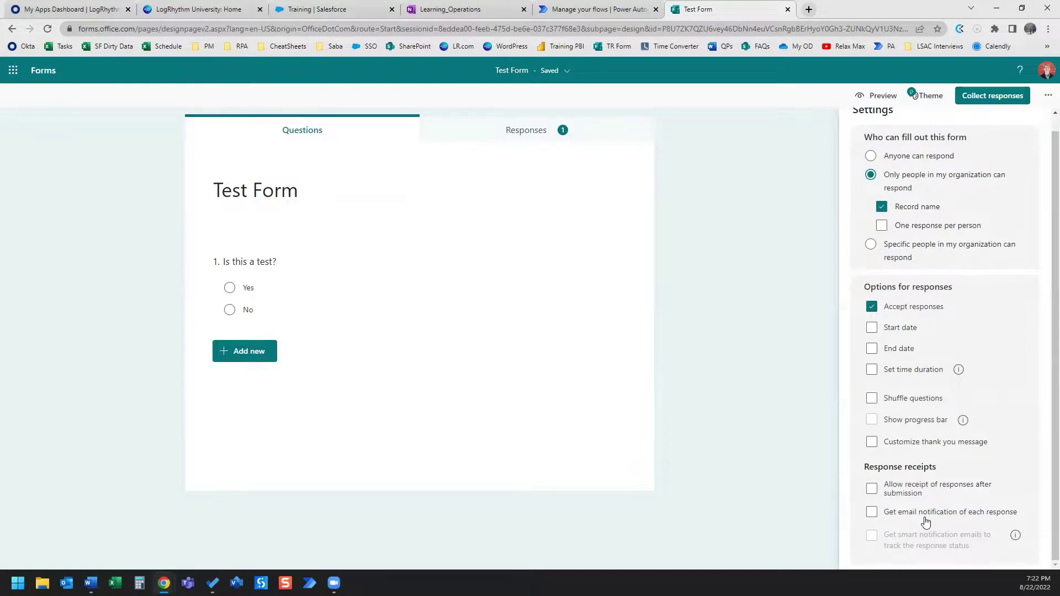
click(872, 513)
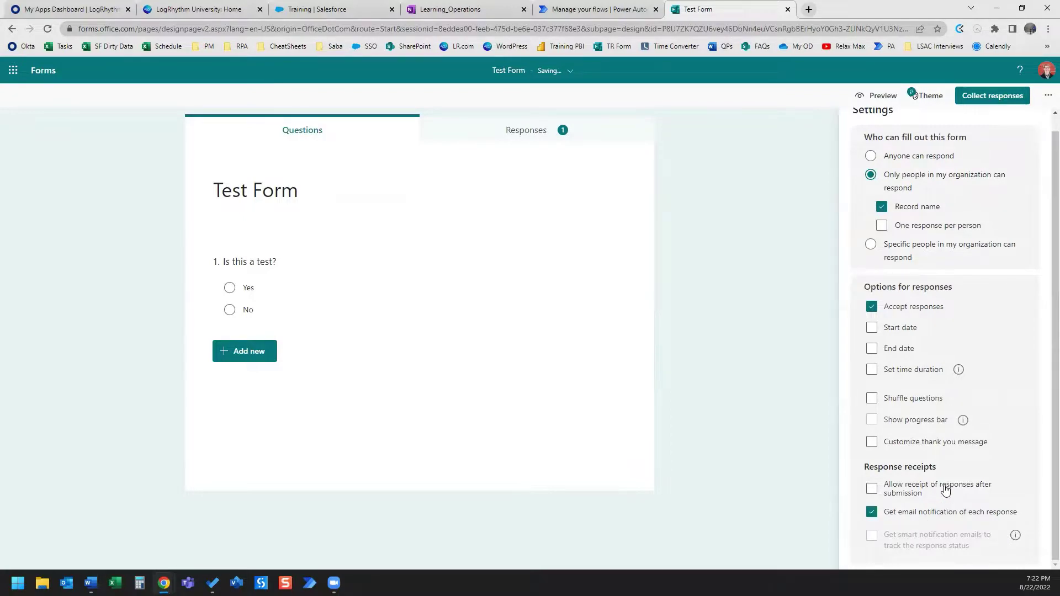